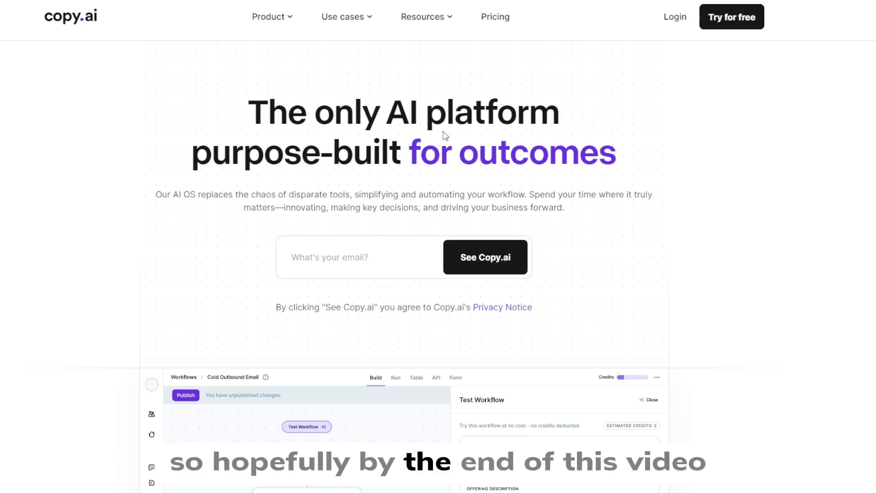
# - Scroll through the copy.ai marketing homepage and go to the Login page
pyautogui.middleClick(774, 220)
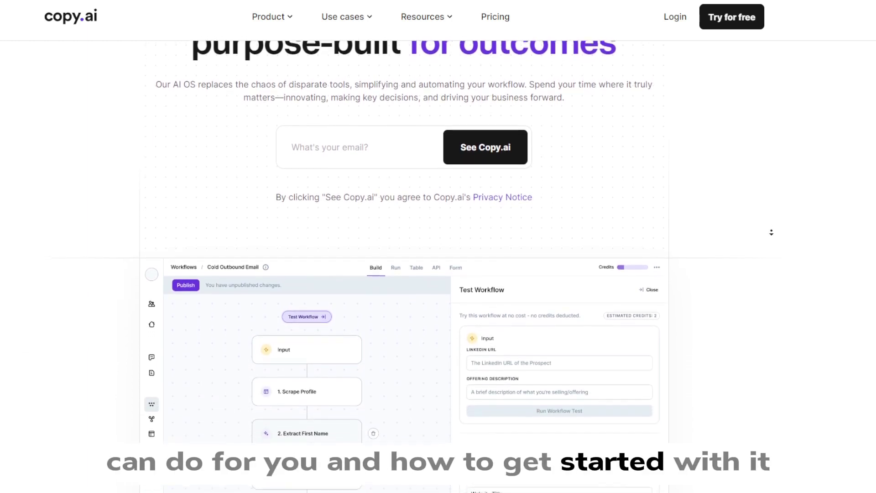
pyautogui.middleClick(771, 232)
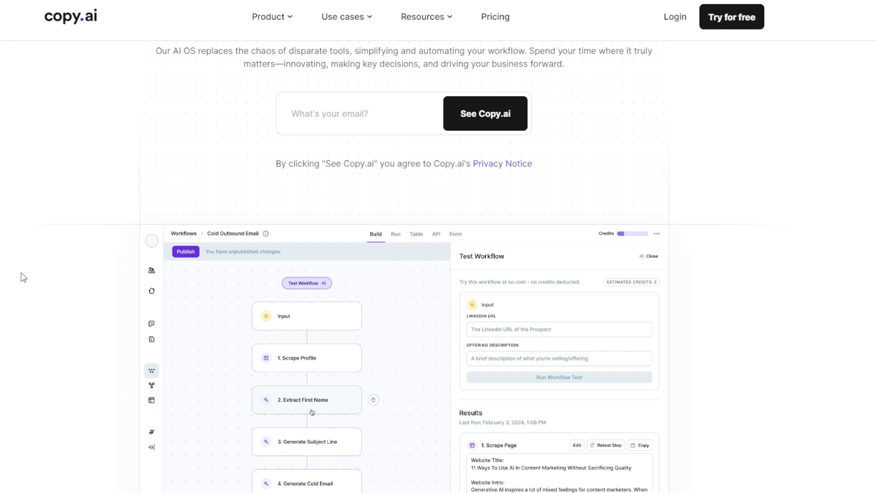
pyautogui.scroll(-10, 23, 277)
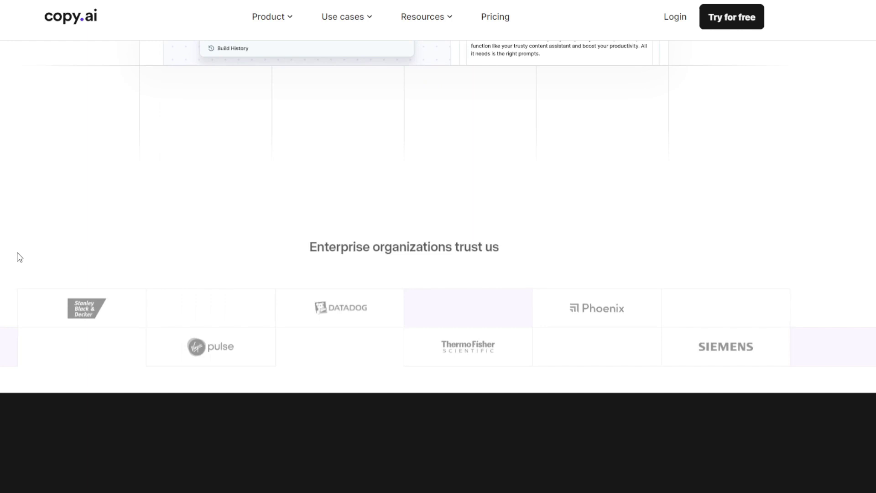
pyautogui.scroll(-5, 19, 258)
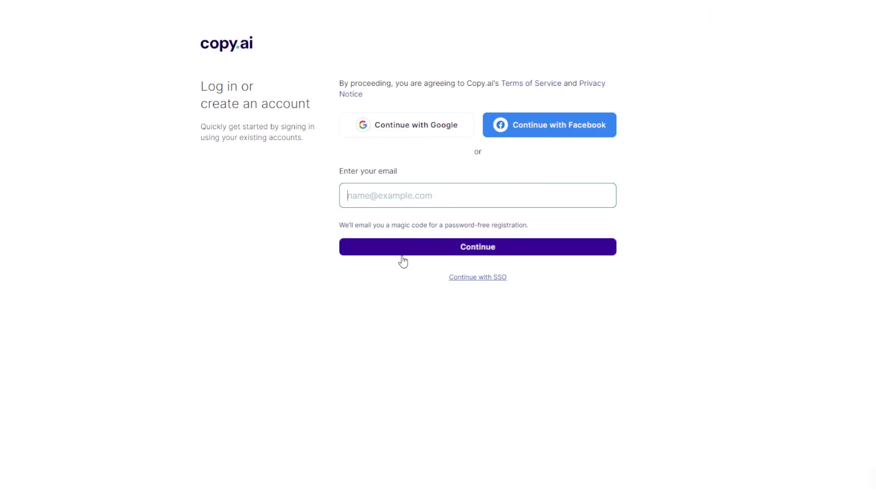
# - Sign in to Copy.ai with a Google account
pyautogui.click(420, 134)
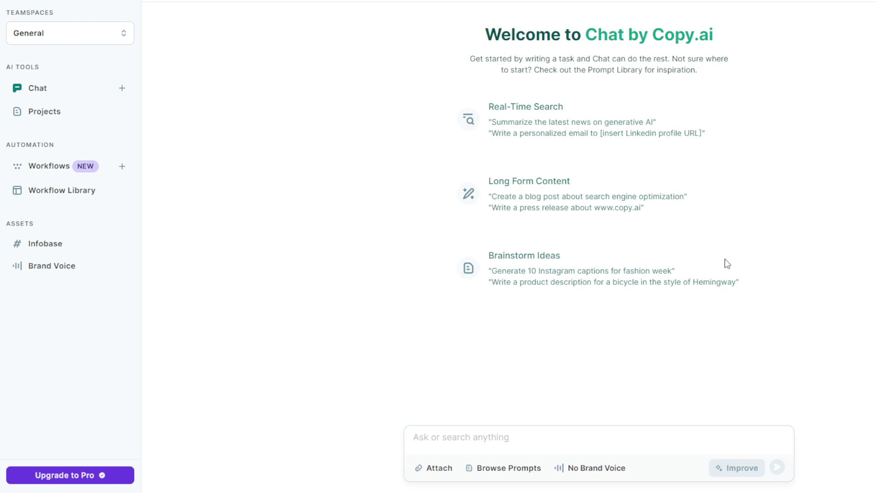
# - Check the Teamspaces list, then bring up the Free vs Pro ($49/mo) upgrade comparison
pyautogui.click(83, 40)
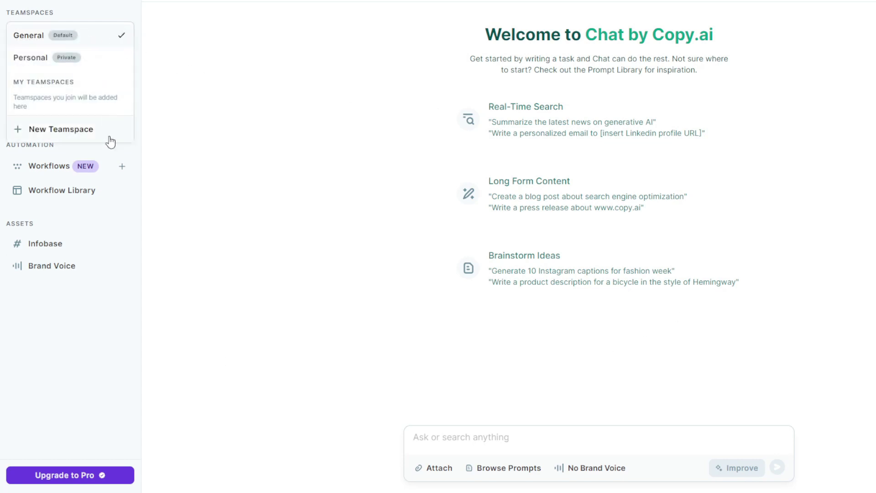
pyautogui.click(306, 154)
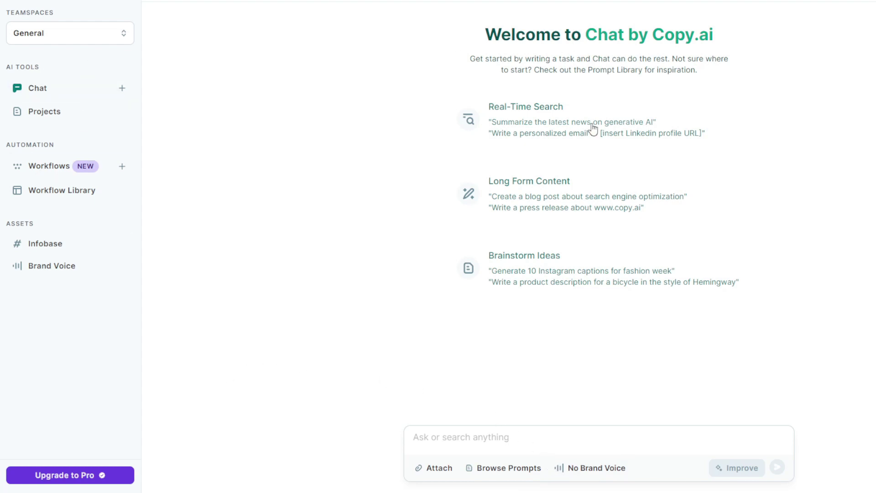
pyautogui.click(88, 474)
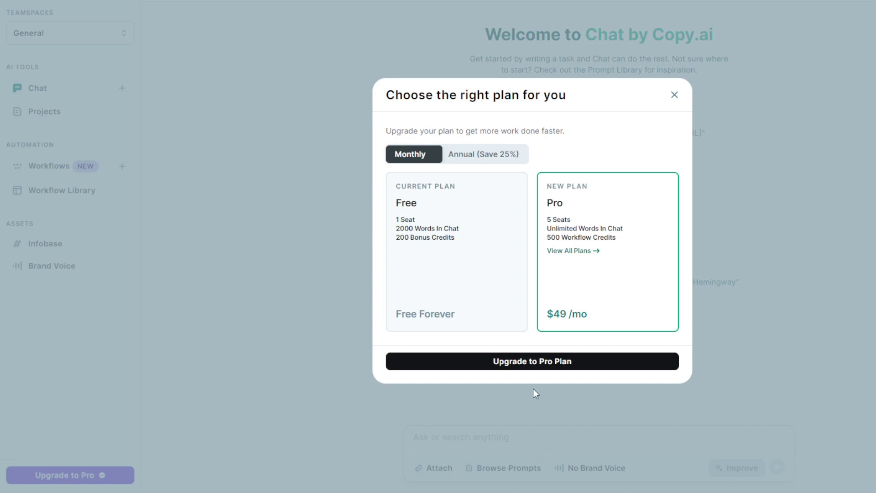
pyautogui.click(502, 159)
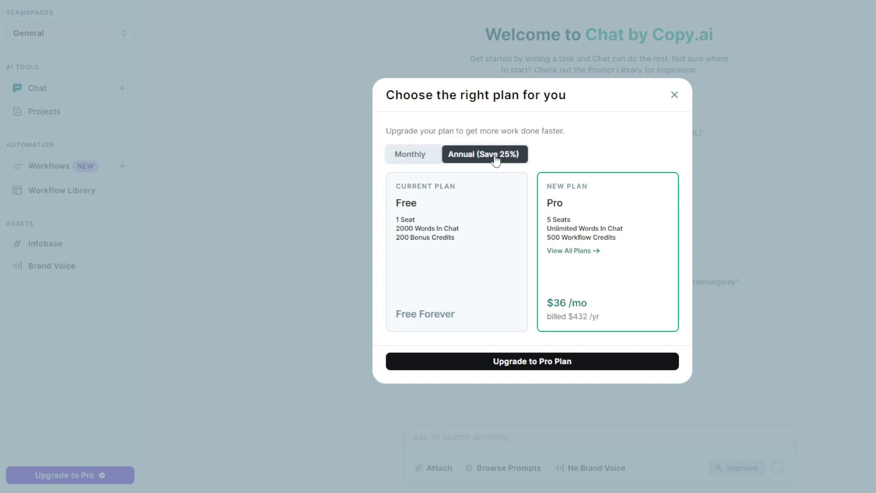
pyautogui.click(424, 157)
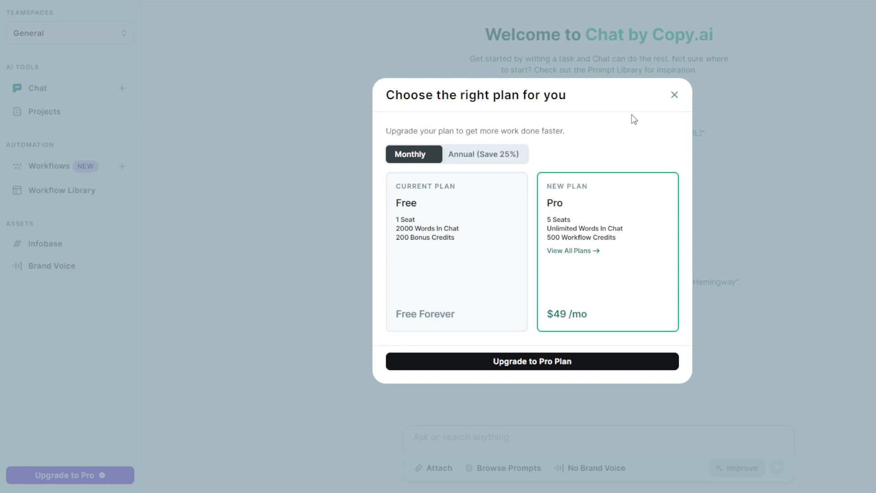
# - Dismiss the plan dialog, then load the SEO blog post example and clear it from the message box
pyautogui.click(674, 95)
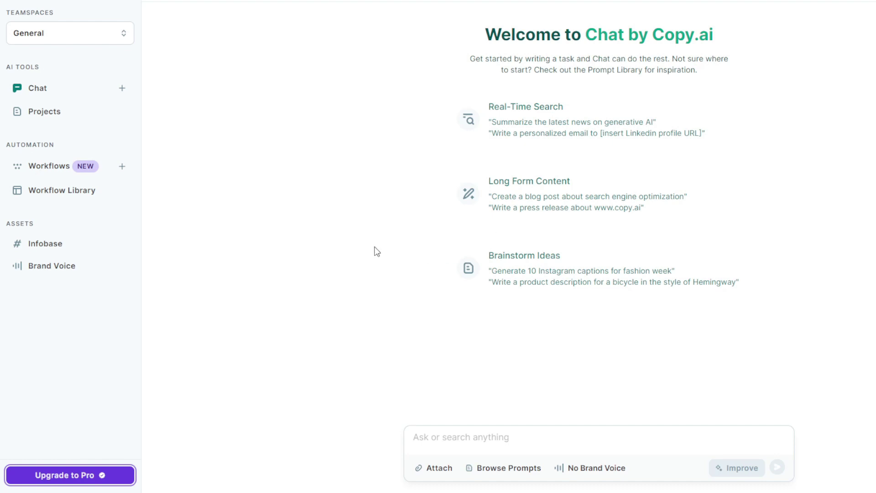
pyautogui.click(527, 197)
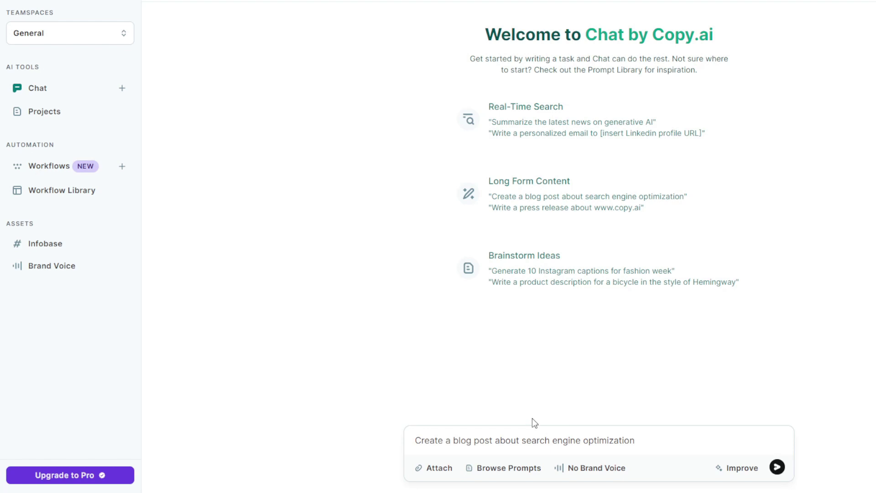
pyautogui.tripleClick(539, 440)
pyautogui.press('BackSpace')
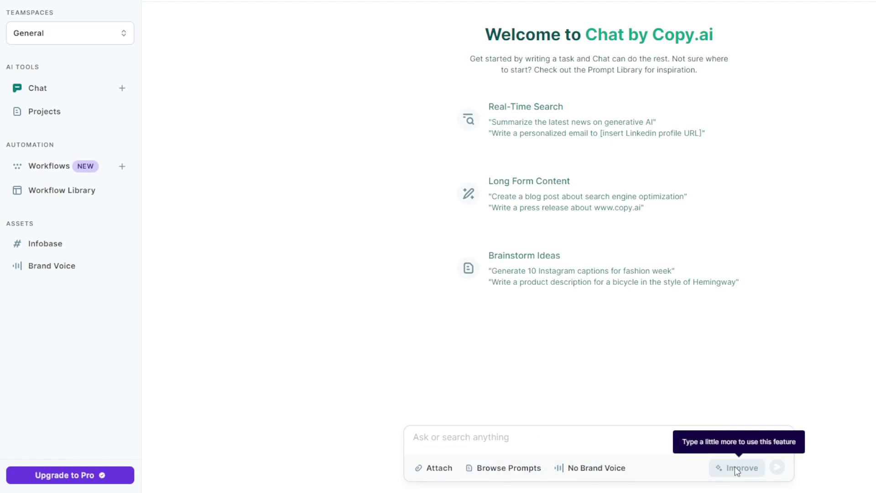
# - Browse the Content/SEO and Social Media prompt templates, preview Youtube Video Description, then close the library
pyautogui.click(504, 462)
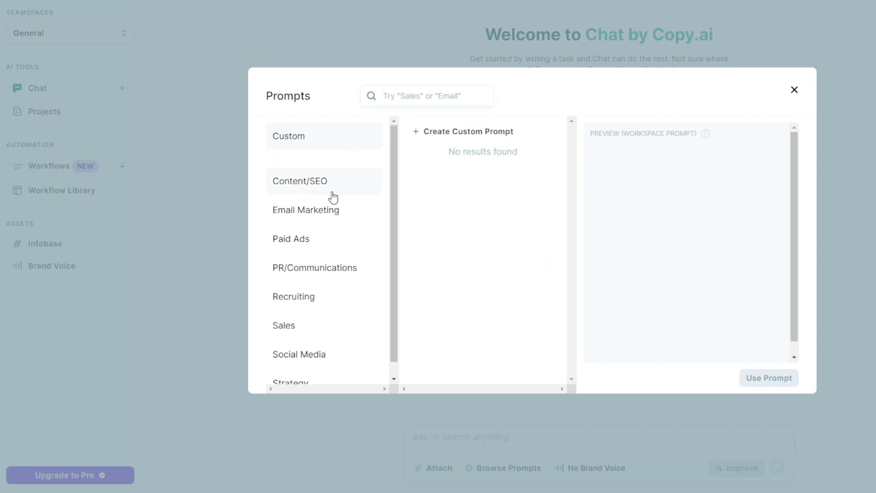
pyautogui.scroll(-1, 333, 197)
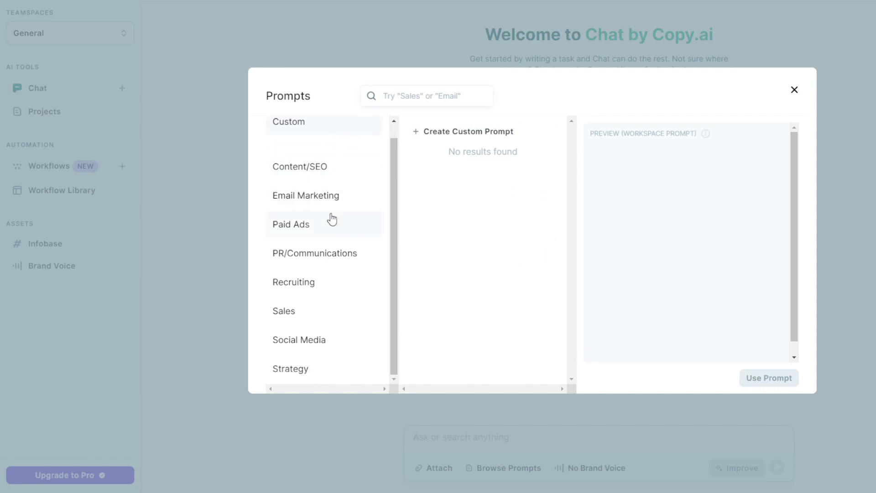
pyautogui.click(338, 169)
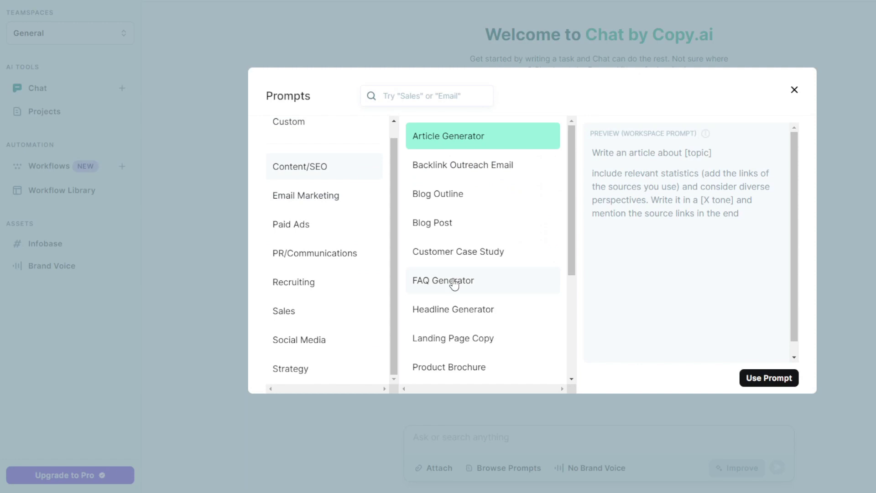
pyautogui.scroll(-2, 497, 214)
pyautogui.scroll(-2, 497, 214)
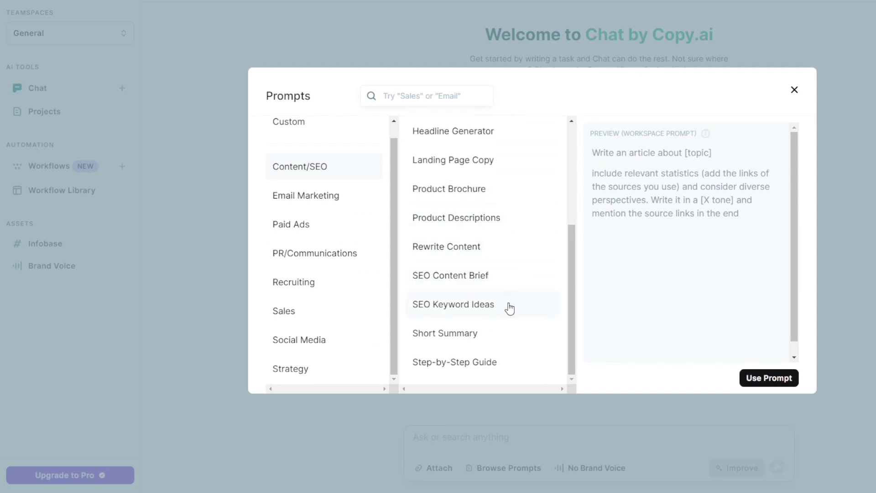
pyautogui.scroll(3, 505, 328)
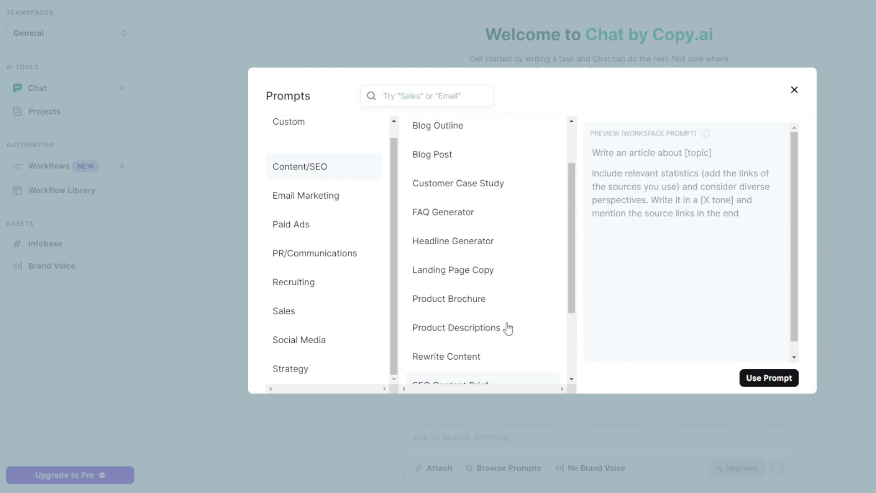
pyautogui.scroll(-3, 504, 328)
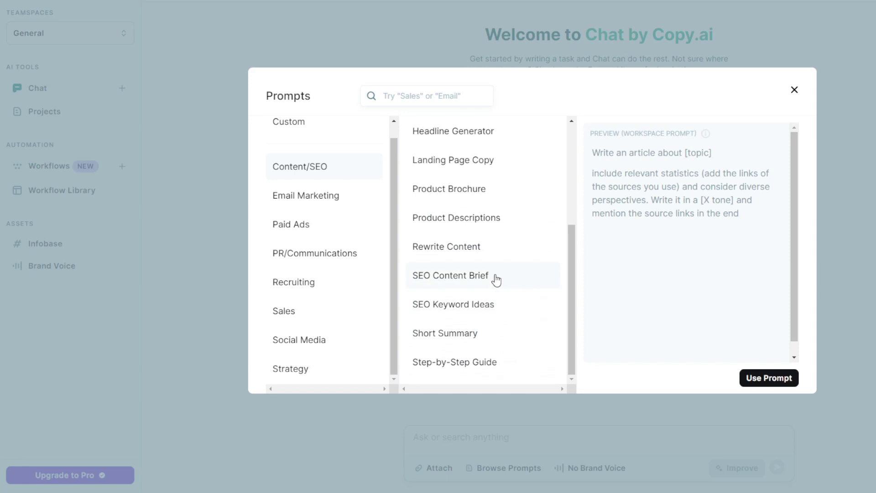
pyautogui.scroll(1, 497, 280)
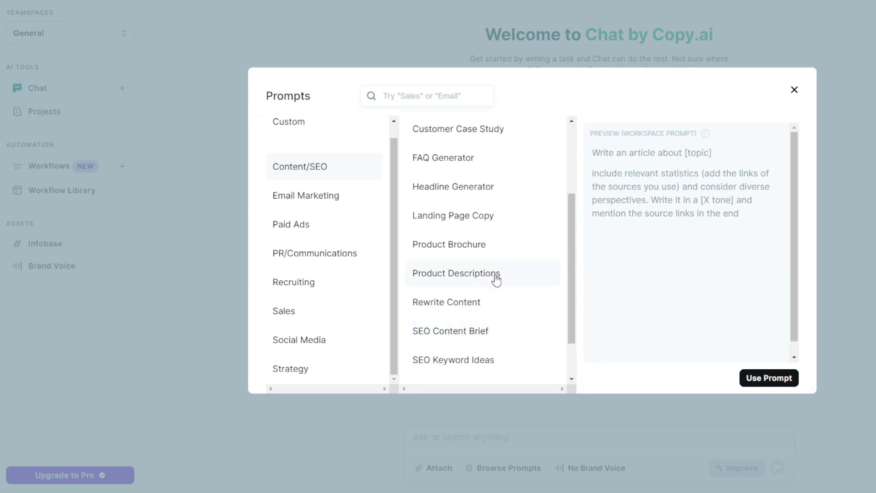
pyautogui.scroll(3, 497, 280)
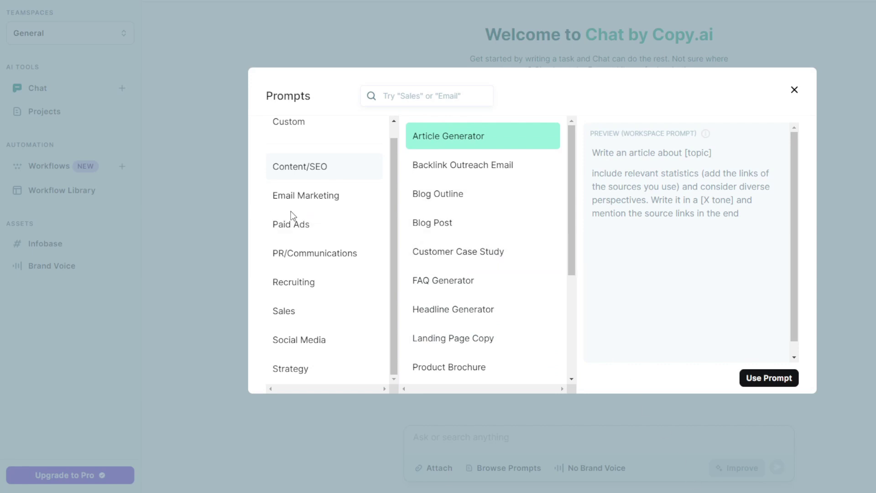
pyautogui.click(344, 340)
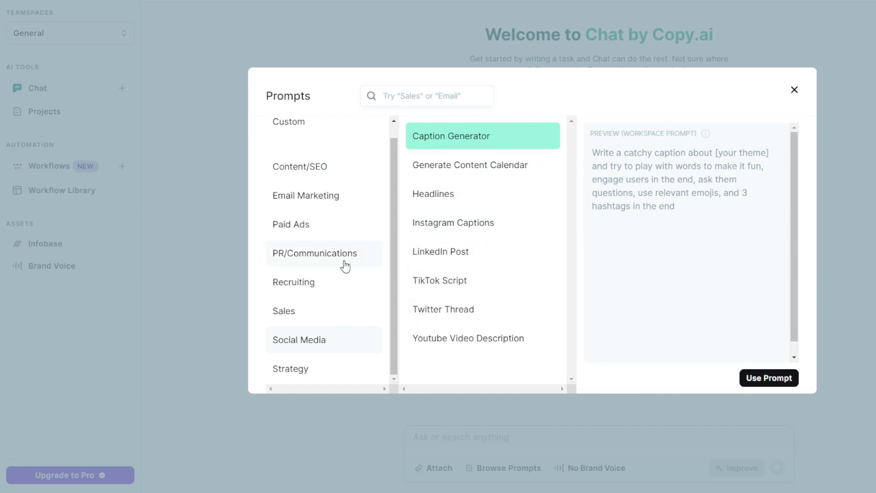
pyautogui.click(499, 338)
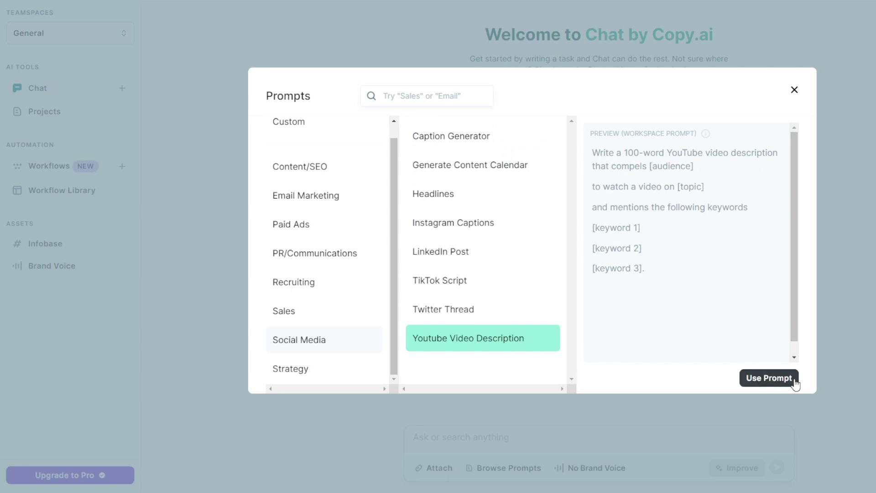
pyautogui.click(794, 91)
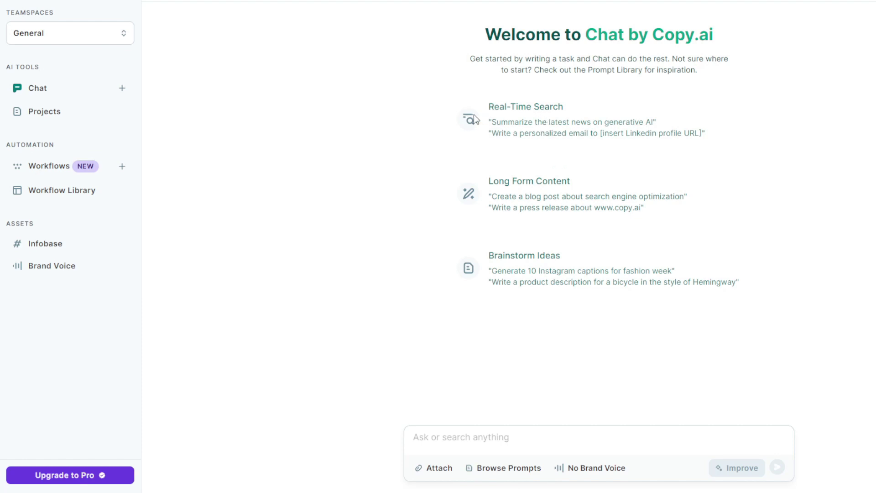
# - Insert the generative AI news example prompt, then clear it from the chat input
pyautogui.click(537, 123)
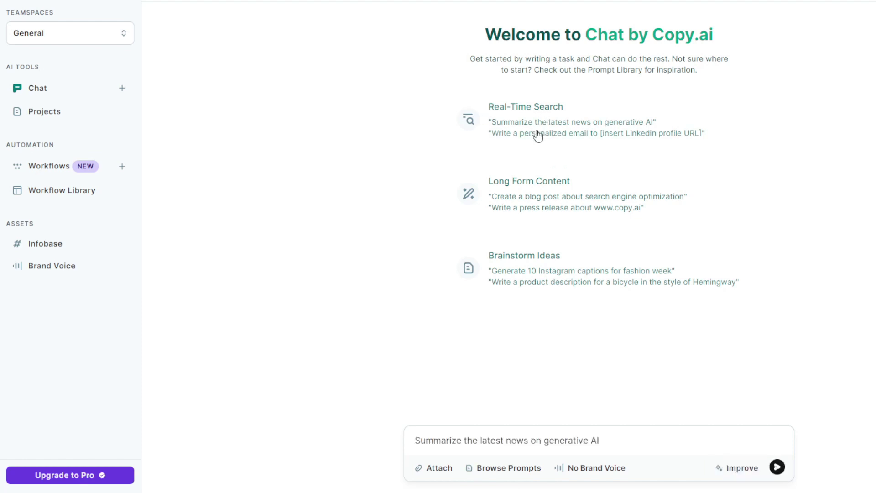
pyautogui.tripleClick(563, 438)
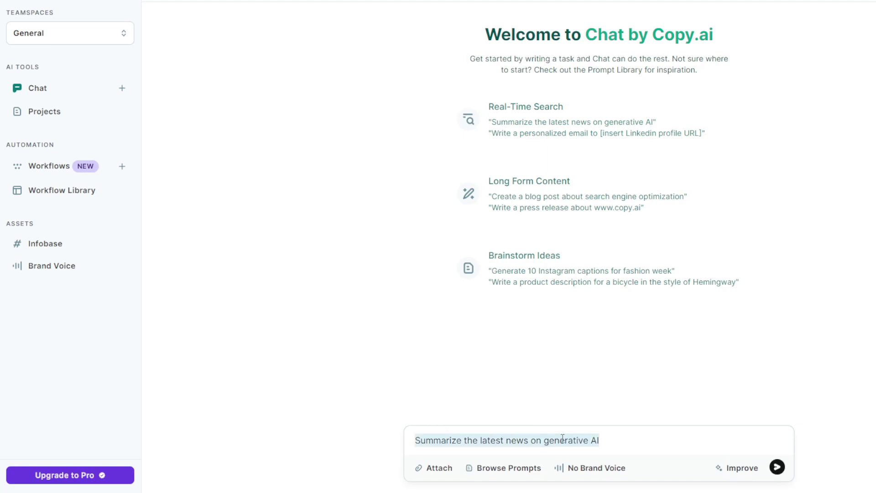
pyautogui.press('BackSpace')
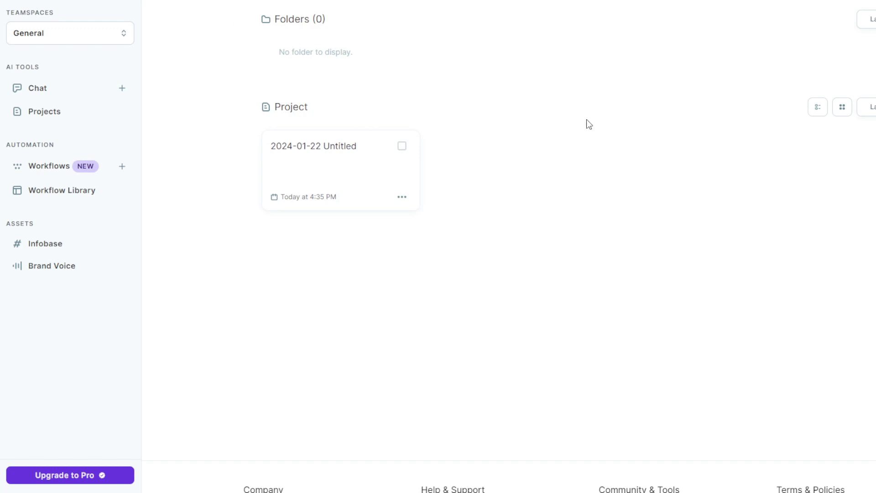
# - Go back from the Projects page to the Chat welcome page
pyautogui.hotkey('alt', 'Left')
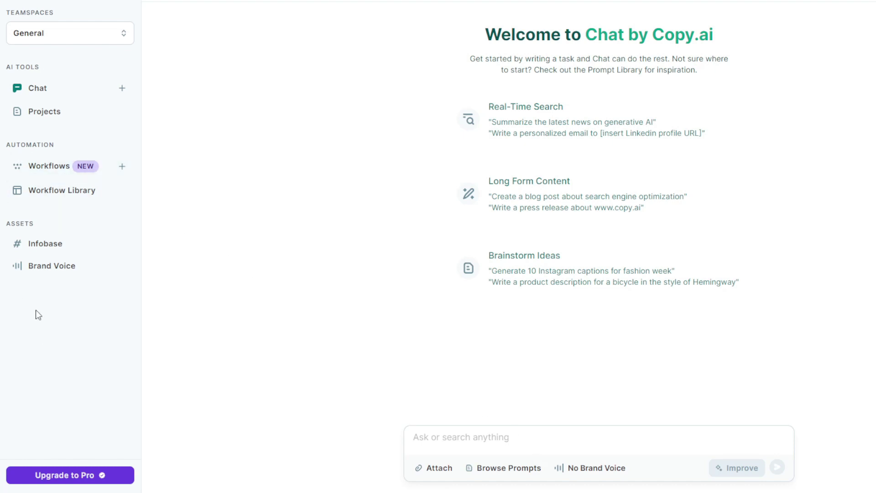
# - Visit Infobase, send an improved generative AI news summary request, then start a new blank chat
pyautogui.click(42, 250)
pyautogui.click(612, 129)
pyautogui.click(750, 470)
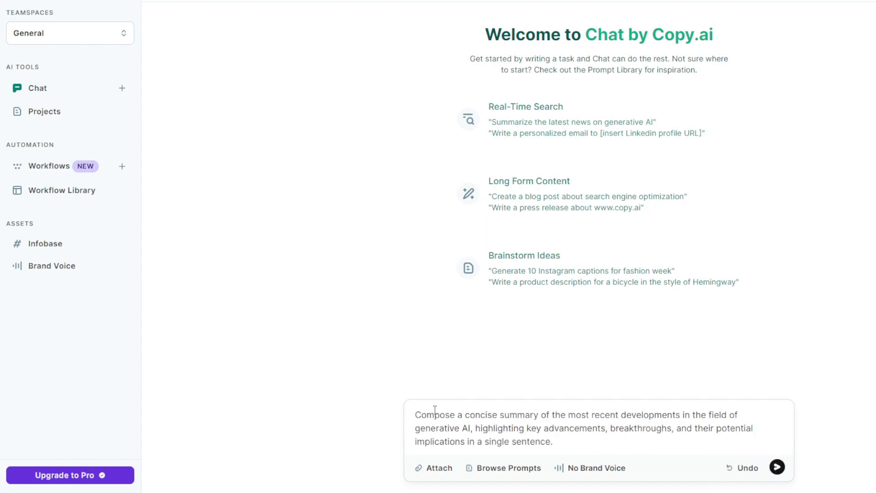
pyautogui.click(777, 466)
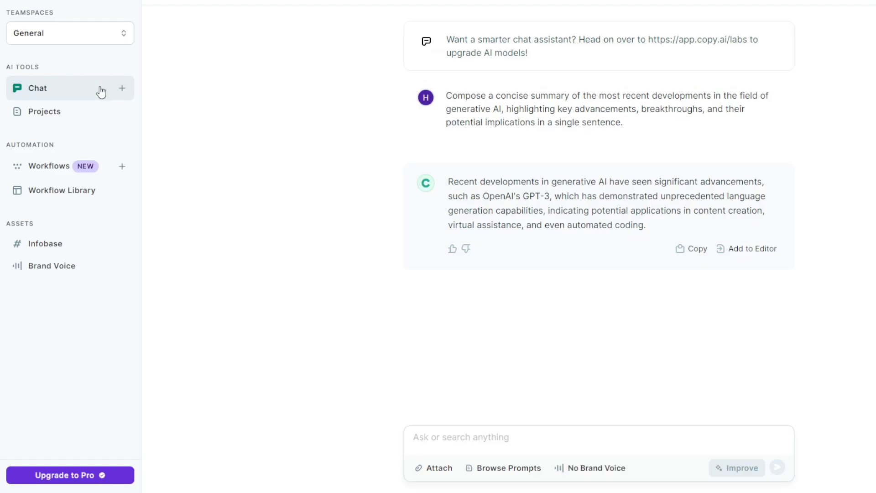
pyautogui.click(122, 89)
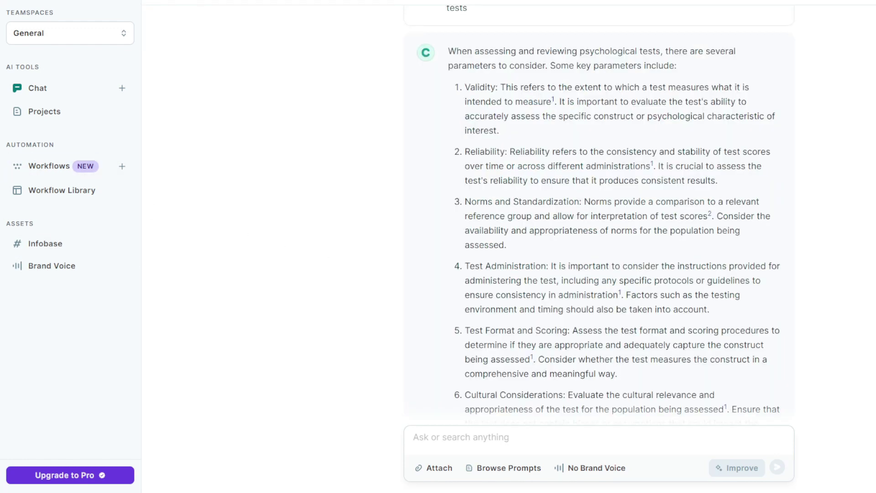
# - Send the follow-up 'Based on the prompt I used, assess the following tests:' and open the project list
pyautogui.click(535, 434)
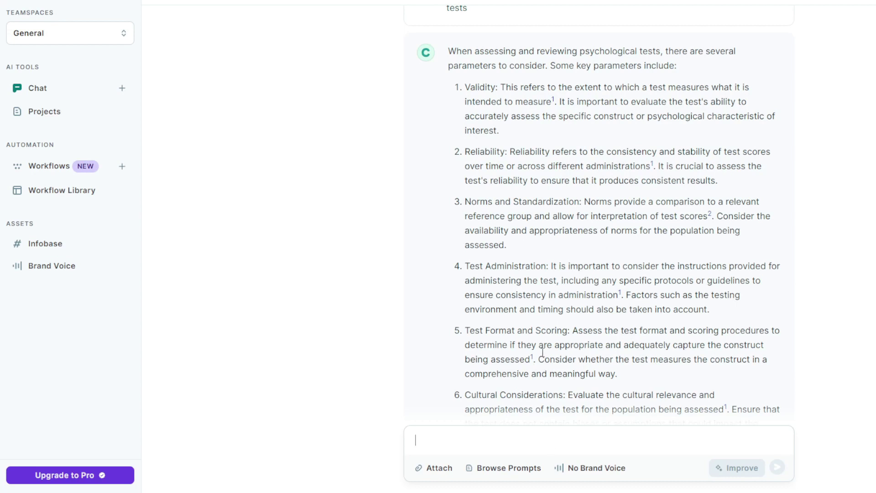
pyautogui.scroll(-5, 534, 424)
pyautogui.write('Based on the ')
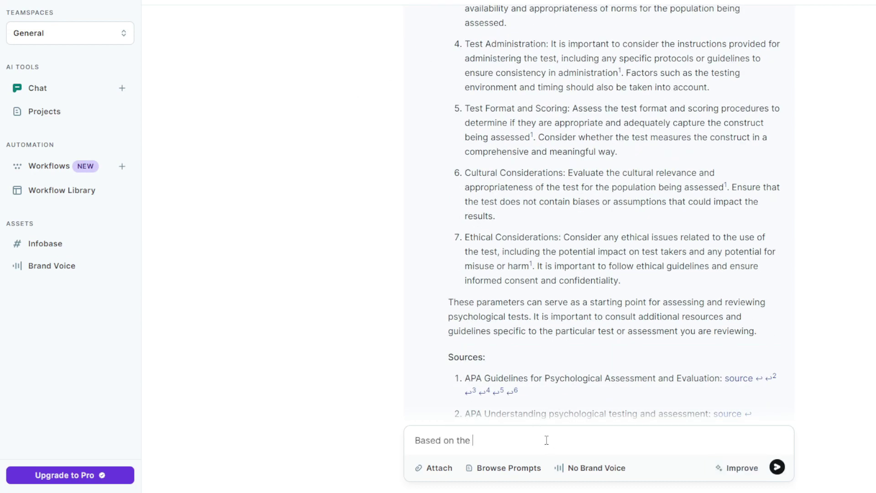
pyautogui.write('prompt I u')
pyautogui.write('sed, ')
pyautogui.write('assess the fol')
pyautogui.write('lowing tes')
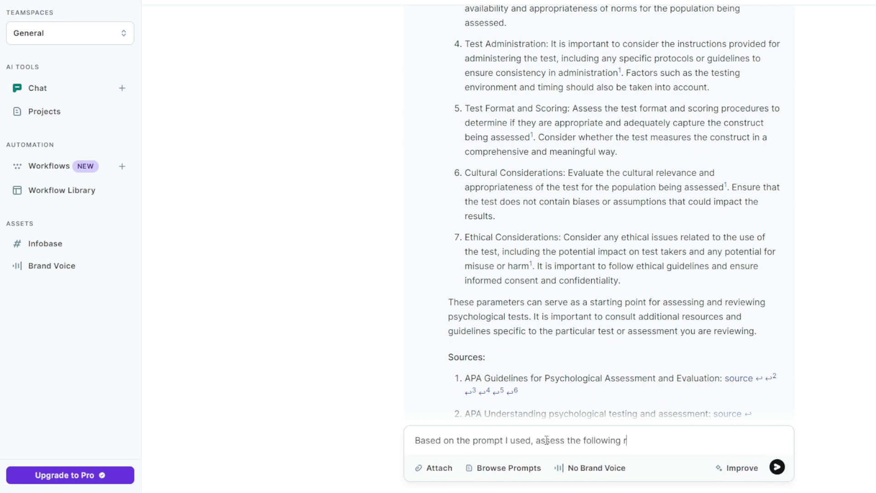
pyautogui.write('ts:')
pyautogui.press('Return')
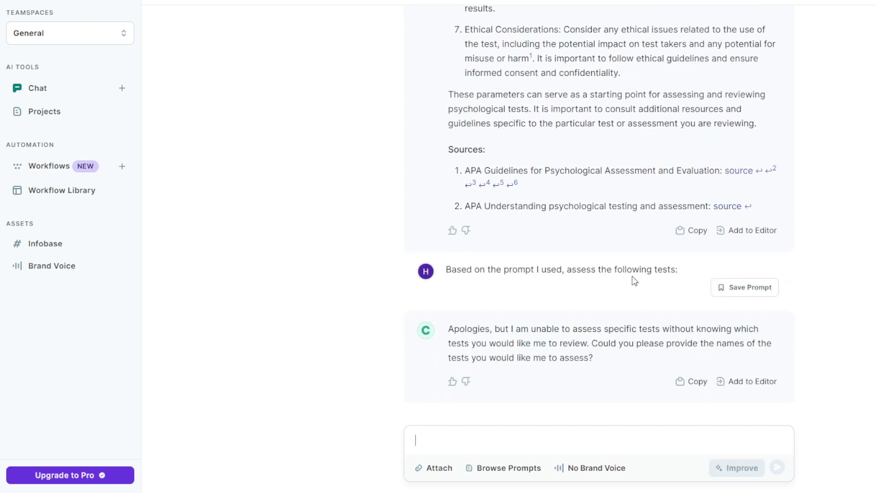
pyautogui.moveTo(685, 272); pyautogui.dragTo(457, 256)
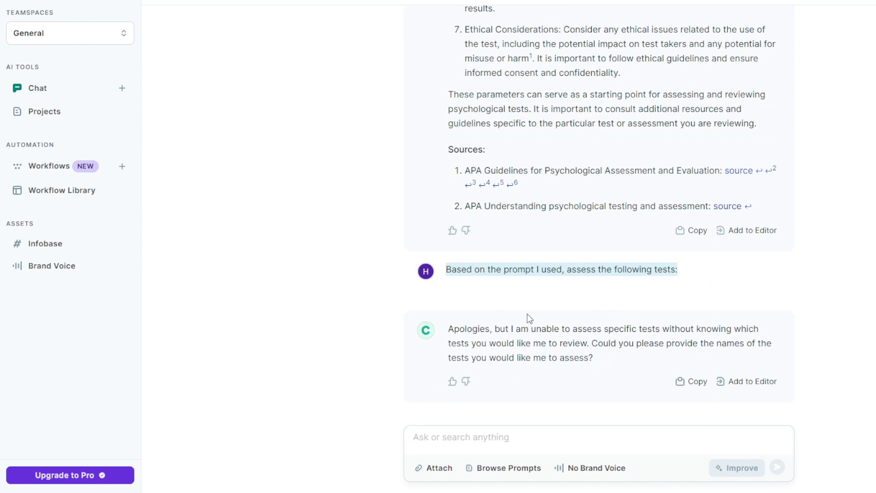
pyautogui.click(632, 274)
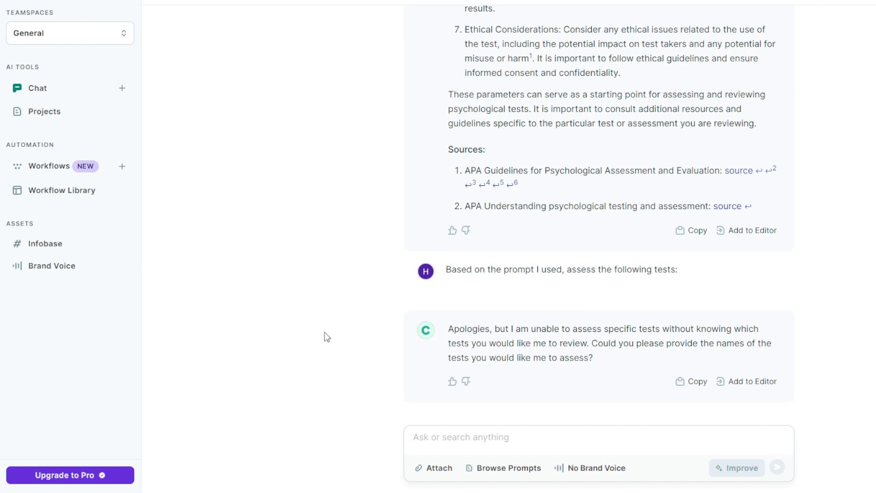
pyautogui.click(95, 110)
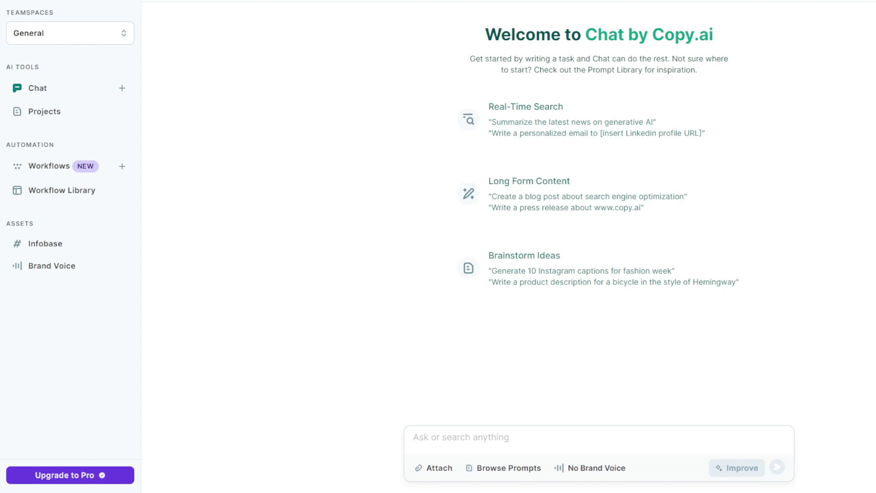
# - Change the fashion week captions example to 'health-related blog:' and send it for 10 Instagram captions
pyautogui.click(592, 436)
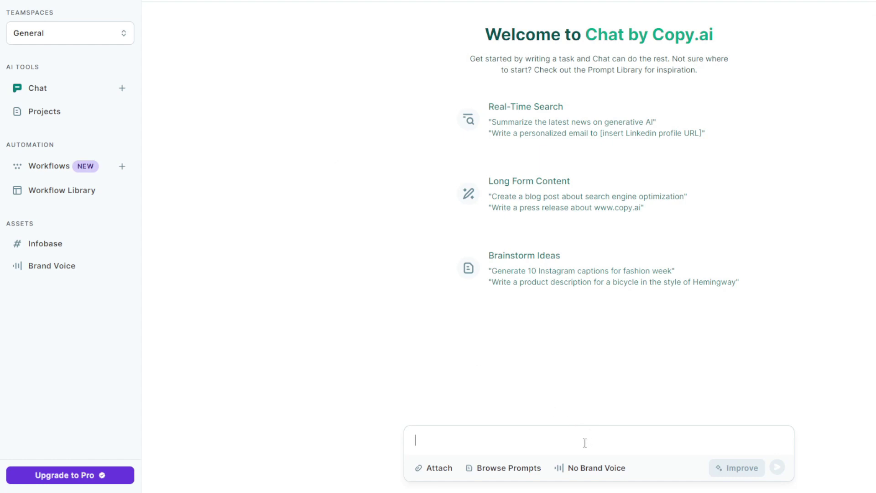
pyautogui.click(634, 272)
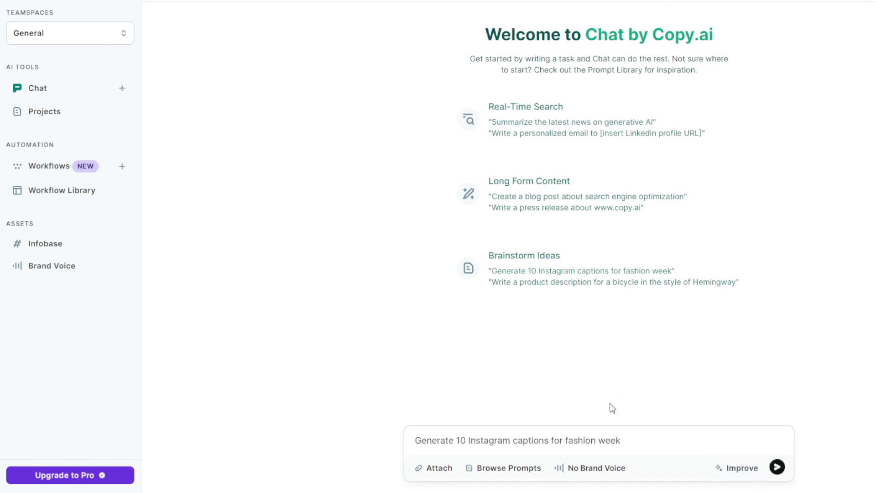
pyautogui.moveTo(625, 439); pyautogui.dragTo(566, 443)
pyautogui.write('health-related blog:')
pyautogui.press('Return')
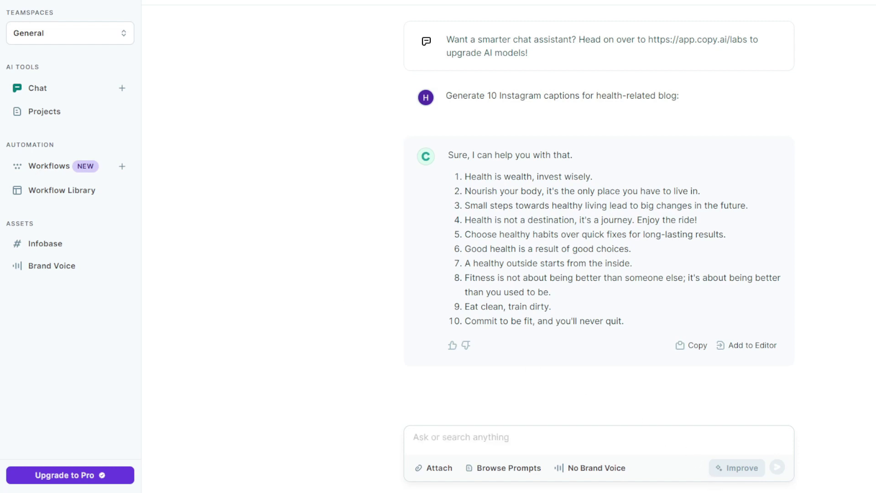
pyautogui.click(511, 447)
pyautogui.click(546, 470)
pyautogui.click(416, 439)
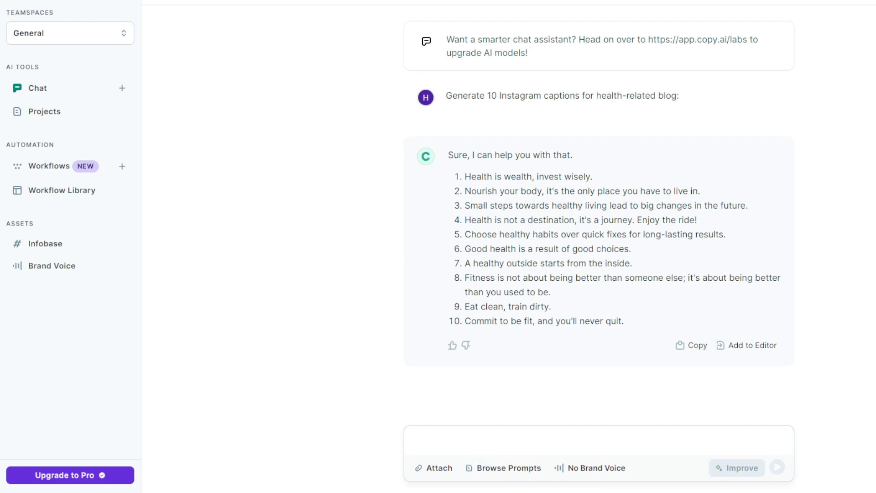